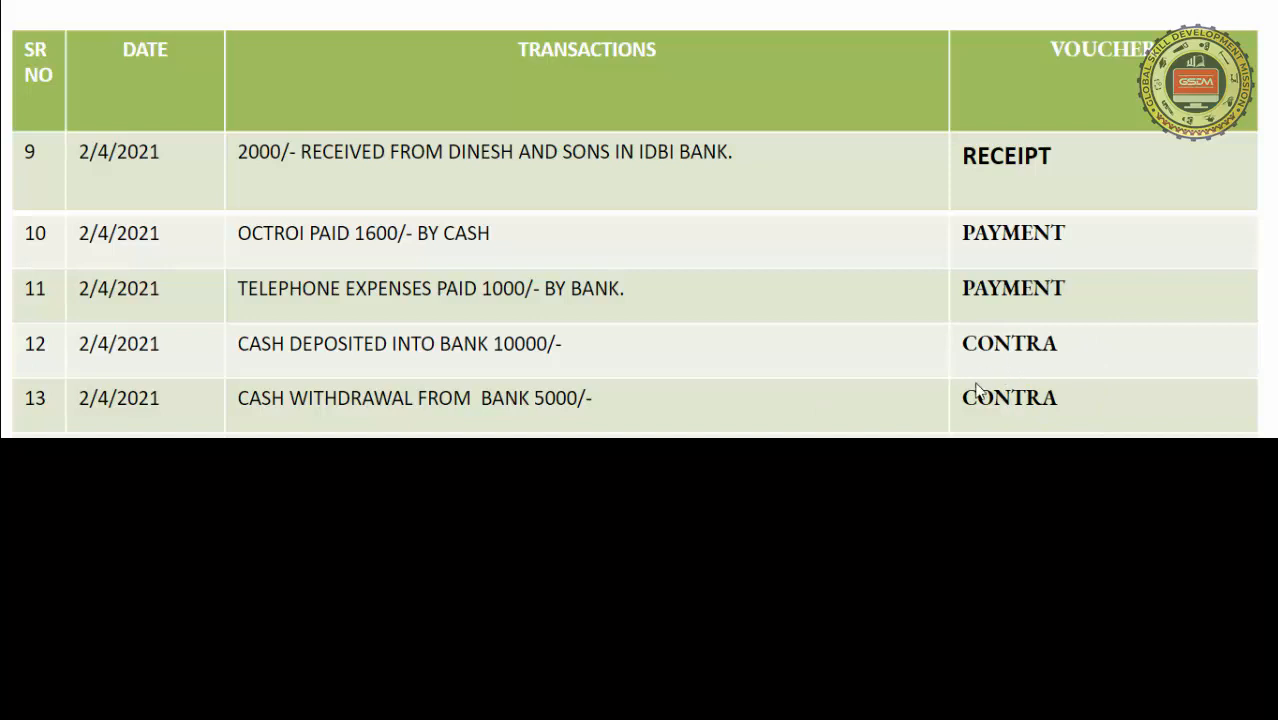
Switch to TallyPrime and start a contra voucher with IDBI BANK as the account and a Cash line of 10,000
left_click(976, 392)
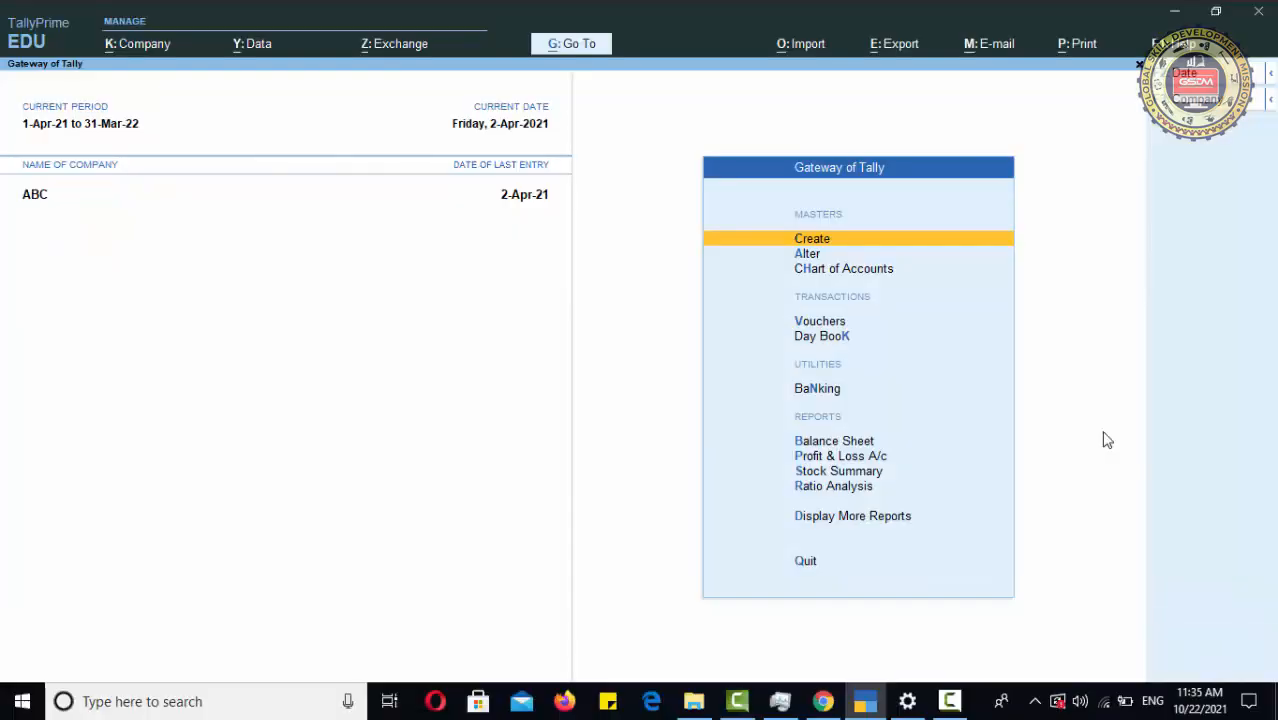
left_click(836, 324)
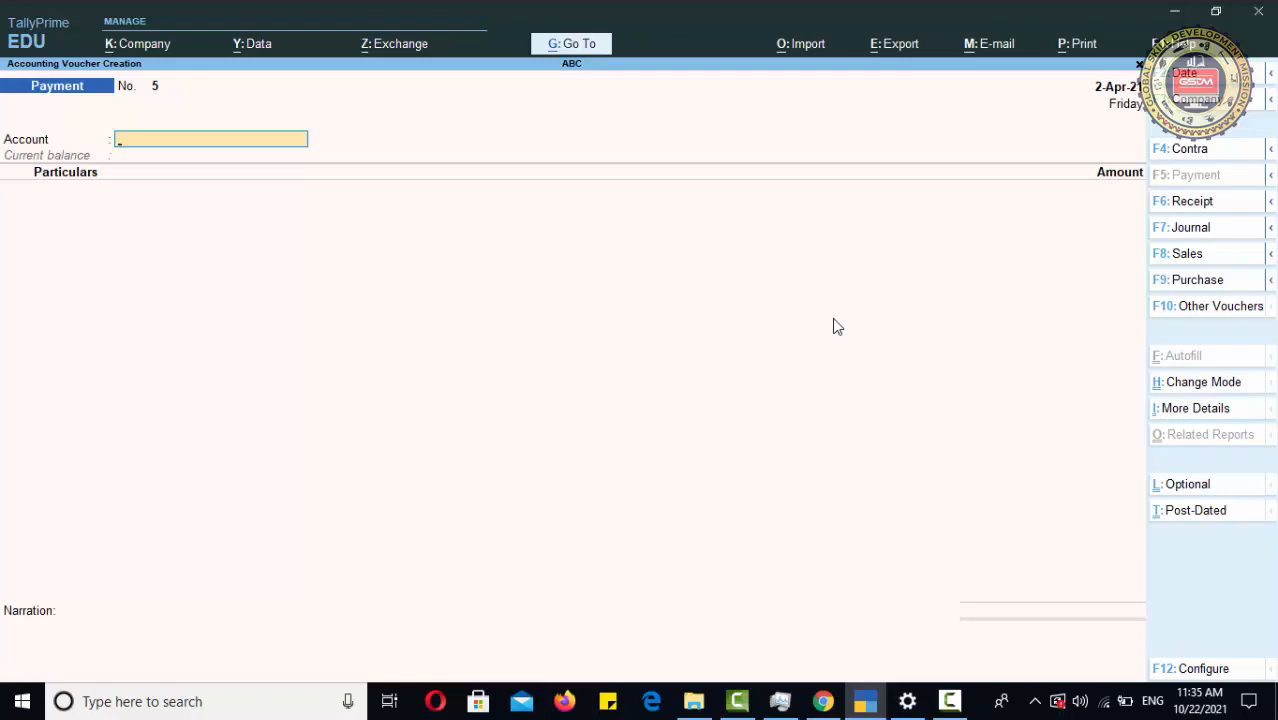
left_click(1210, 157)
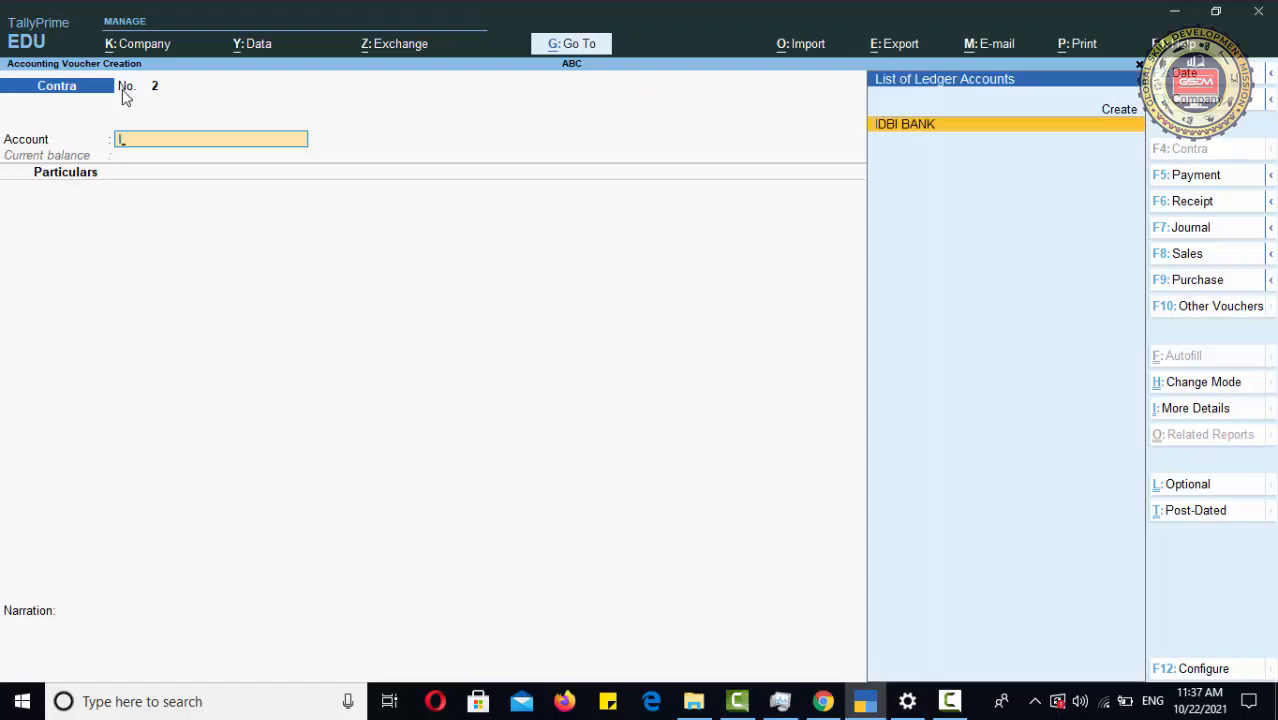
key("Return")
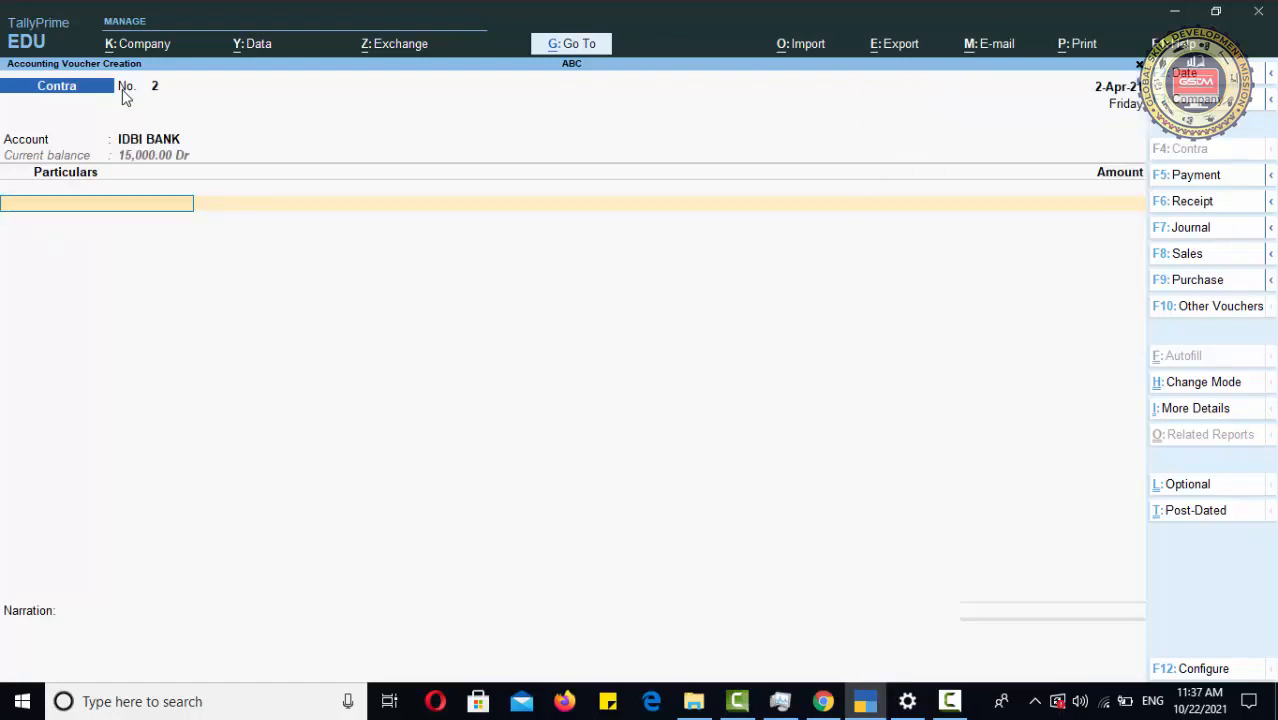
type("C")
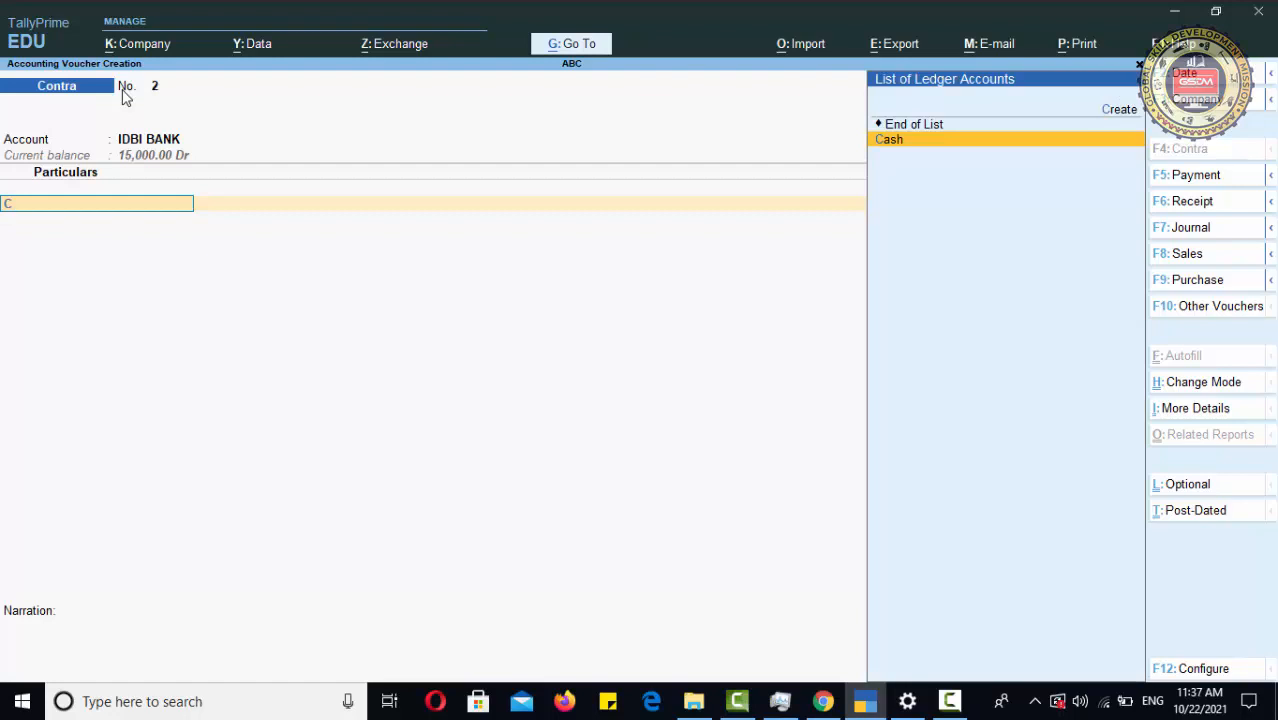
key("Return")
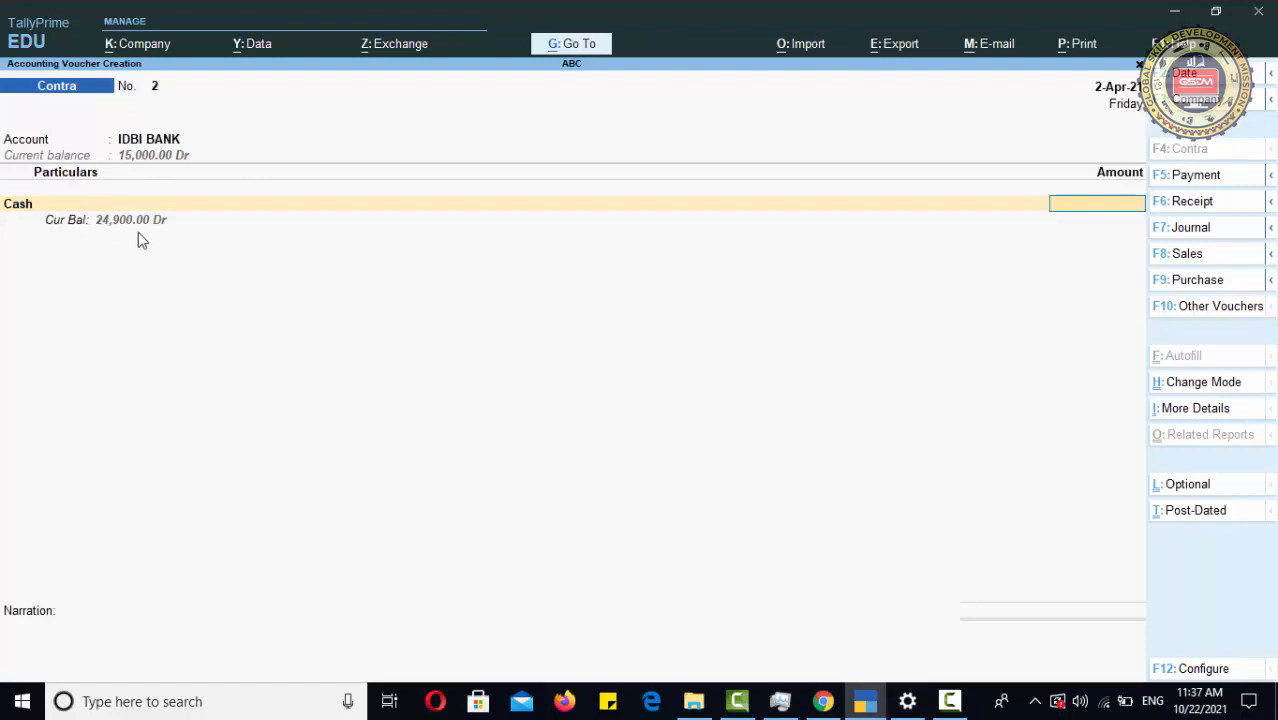
type("10000")
key("Return")
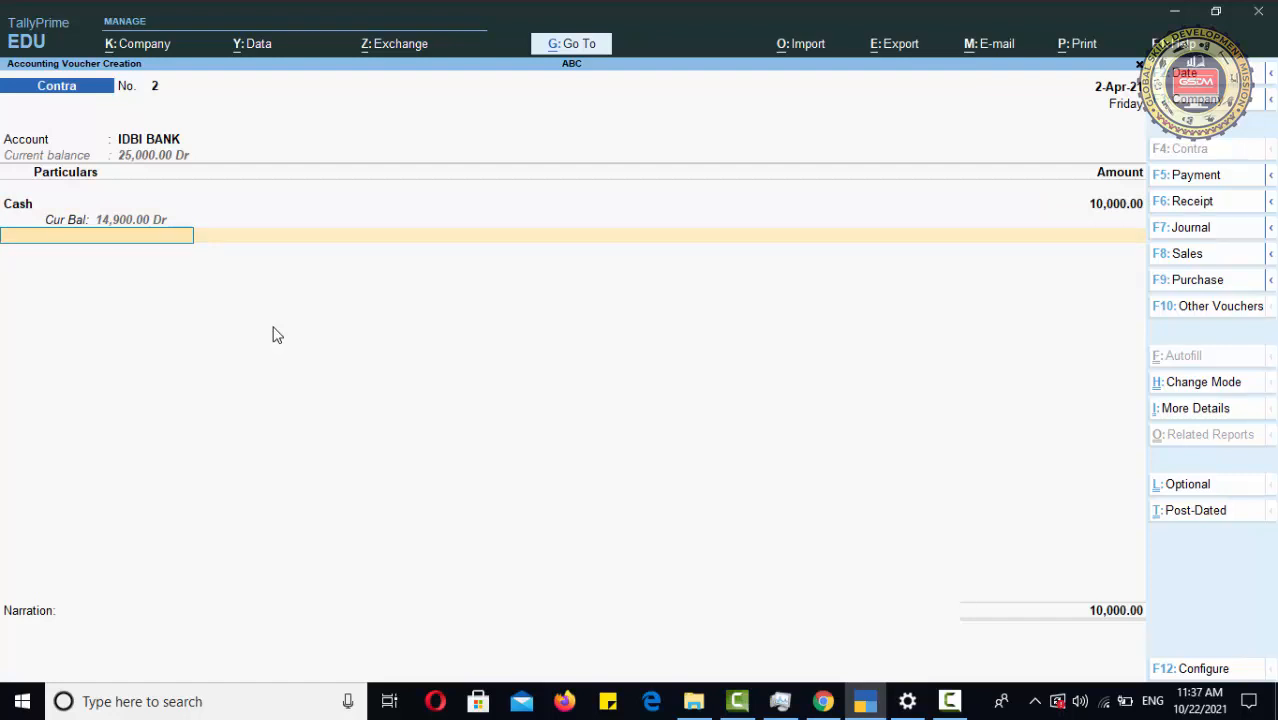
Allocate the cash deposit as five 2000 notes, leave the bank name and narration blank, and save the contra voucher
key("Return")
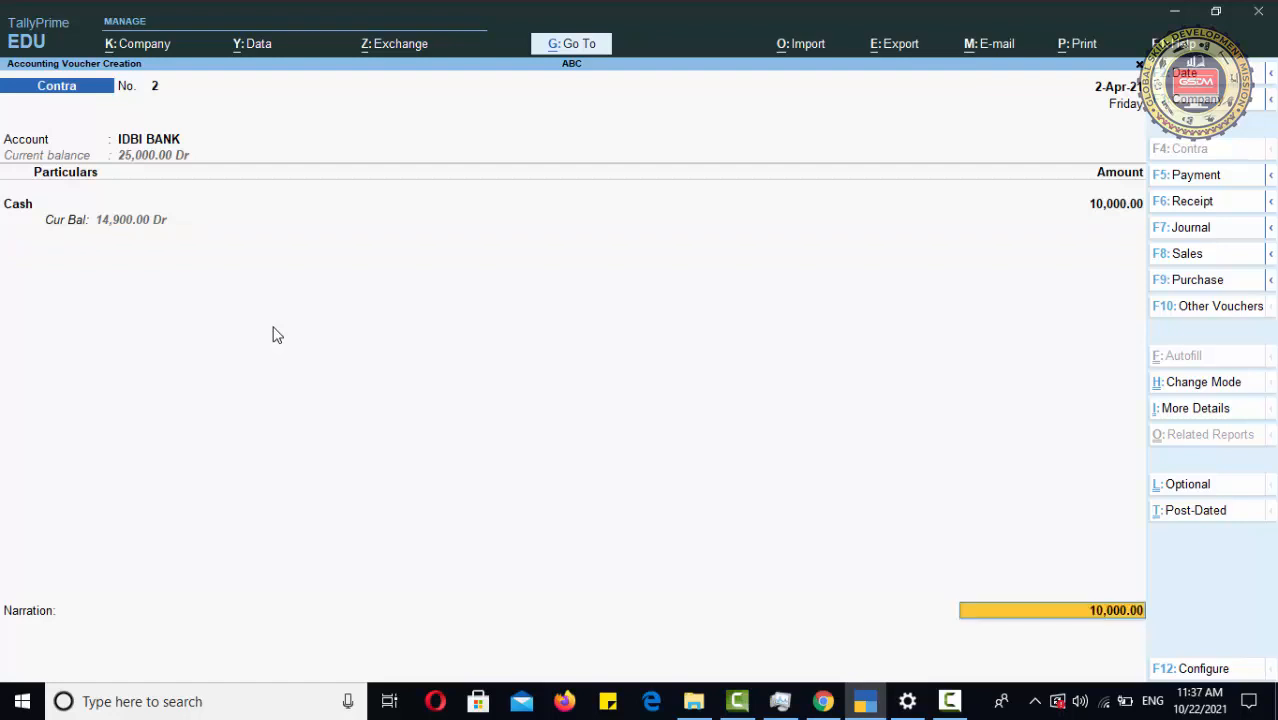
key("Return")
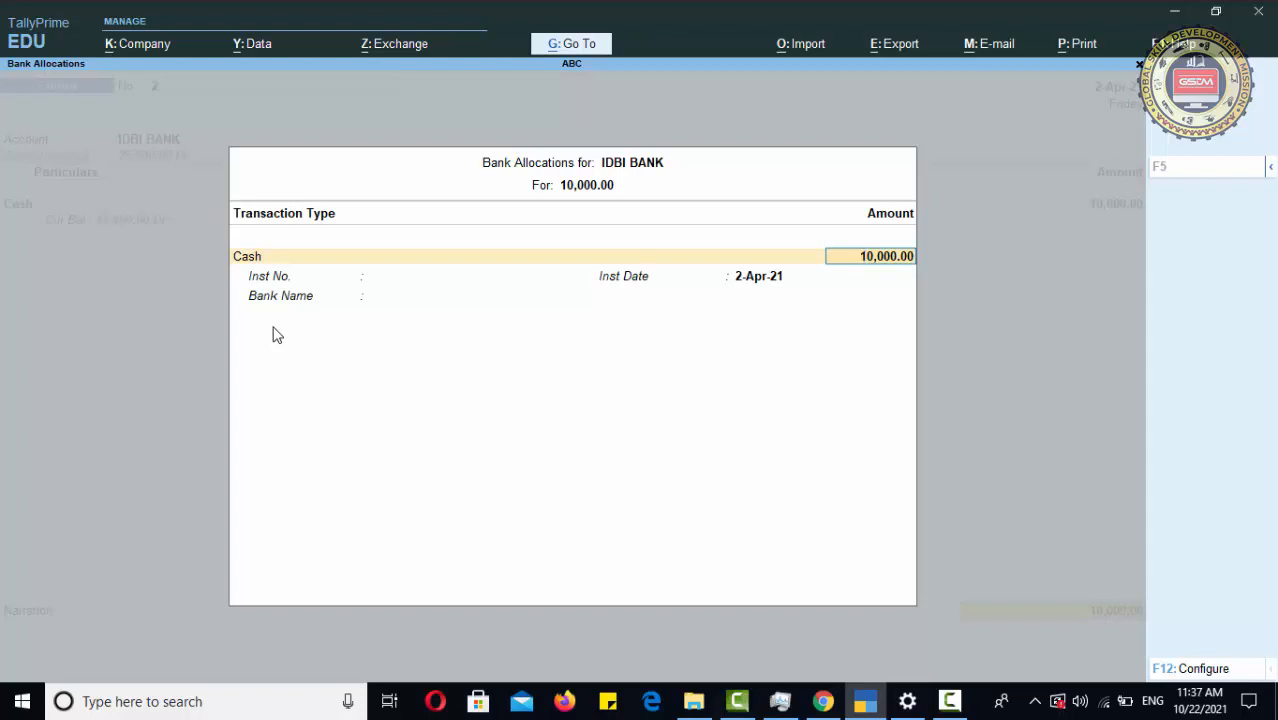
key("Return")
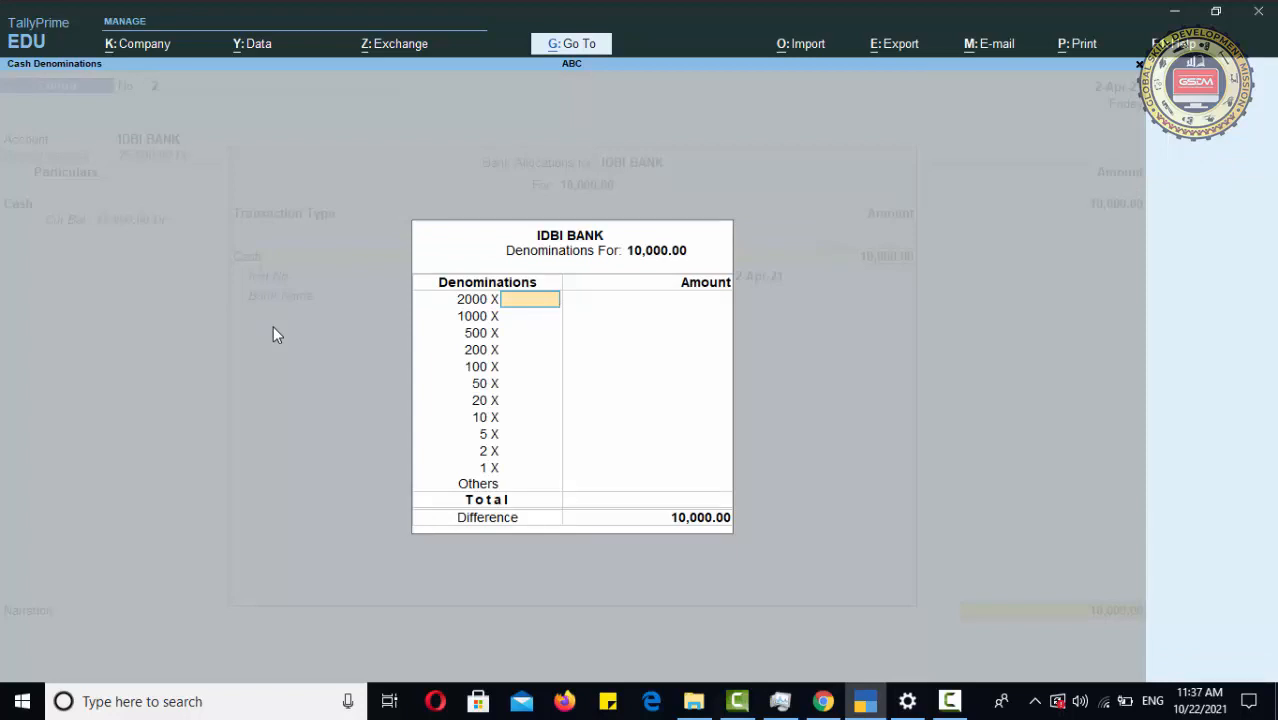
type("5")
key("Return")
key("Return")
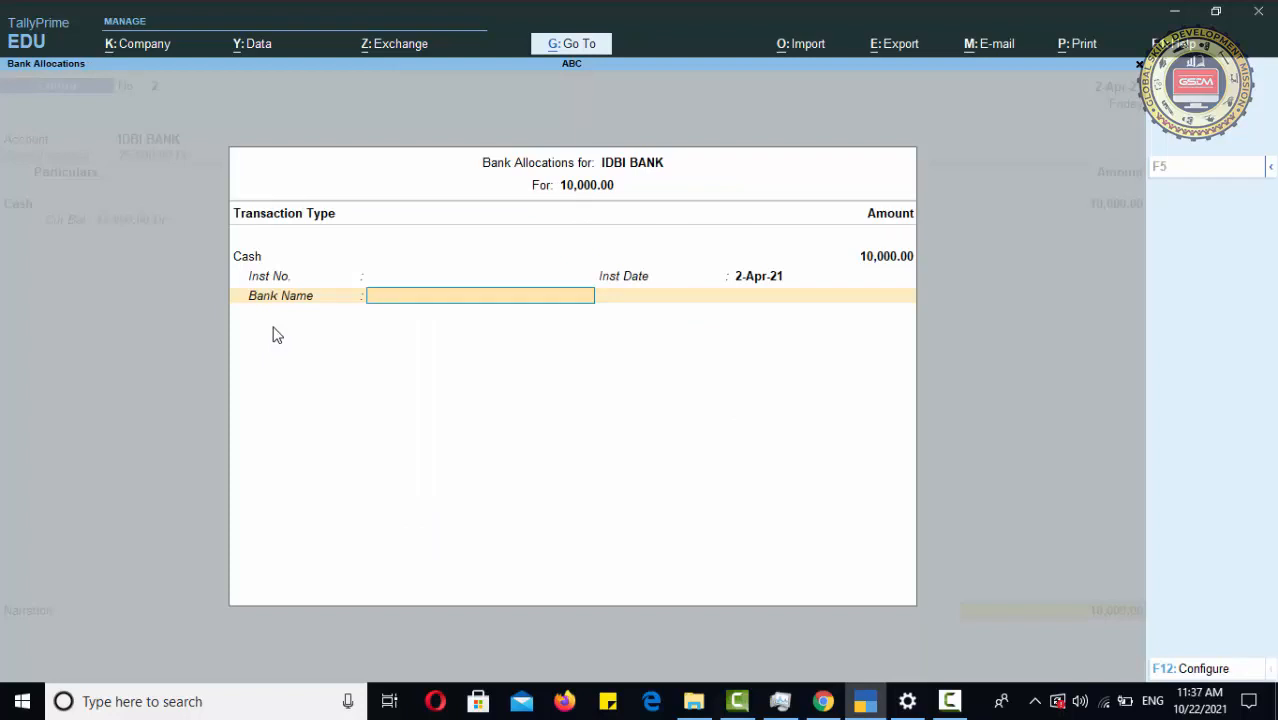
key("Return")
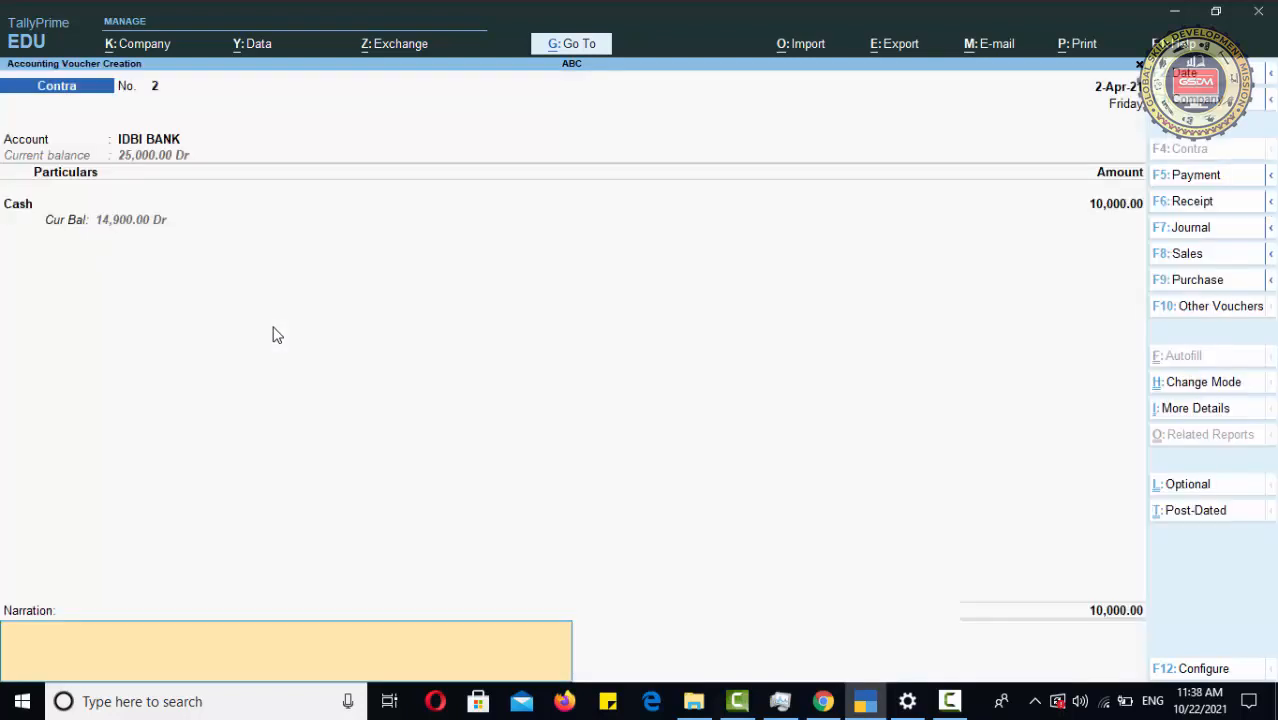
key("Return")
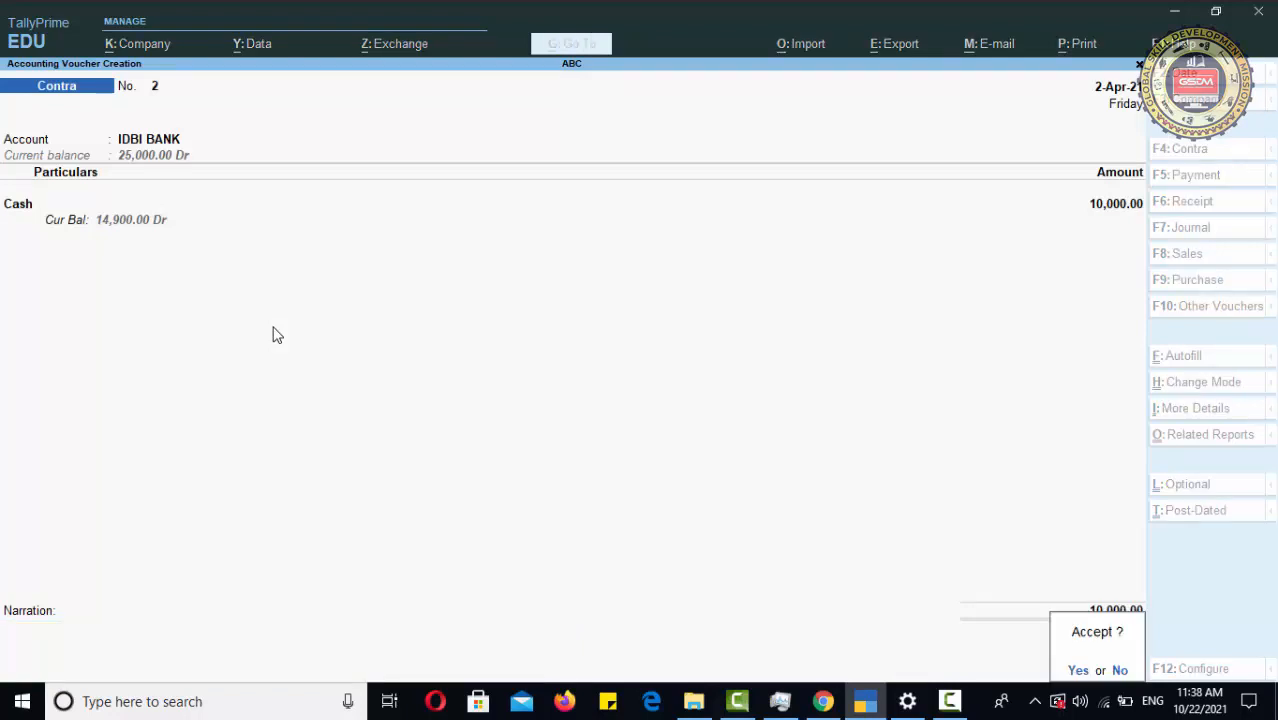
key("Return")
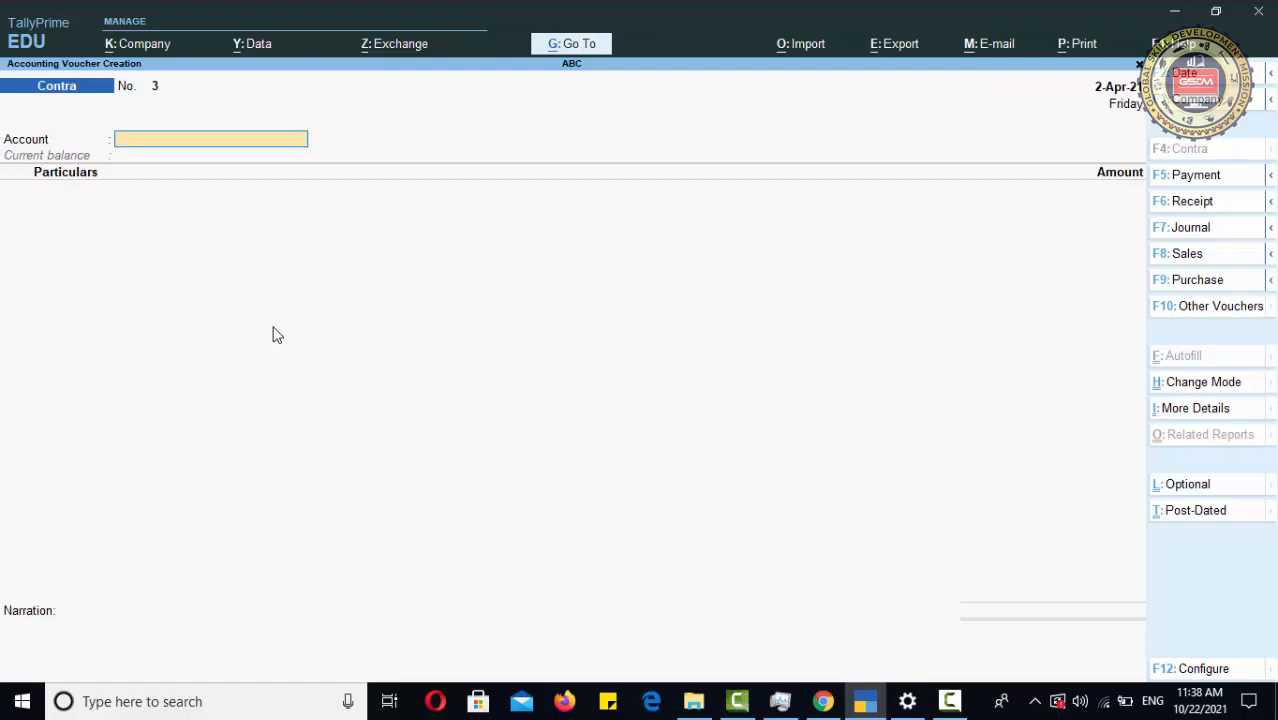
Fill in a new contra voucher with Cash as the account and an IDBI BANK line of 5,000
type("C")
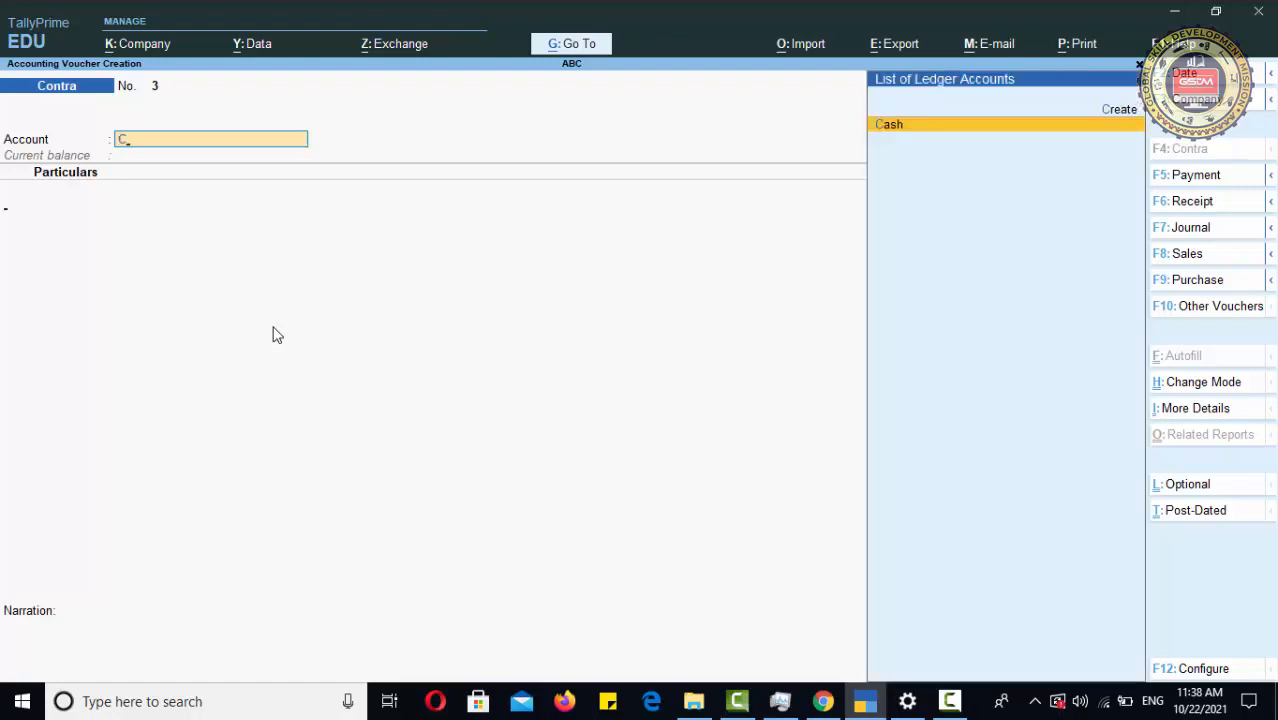
key("Return")
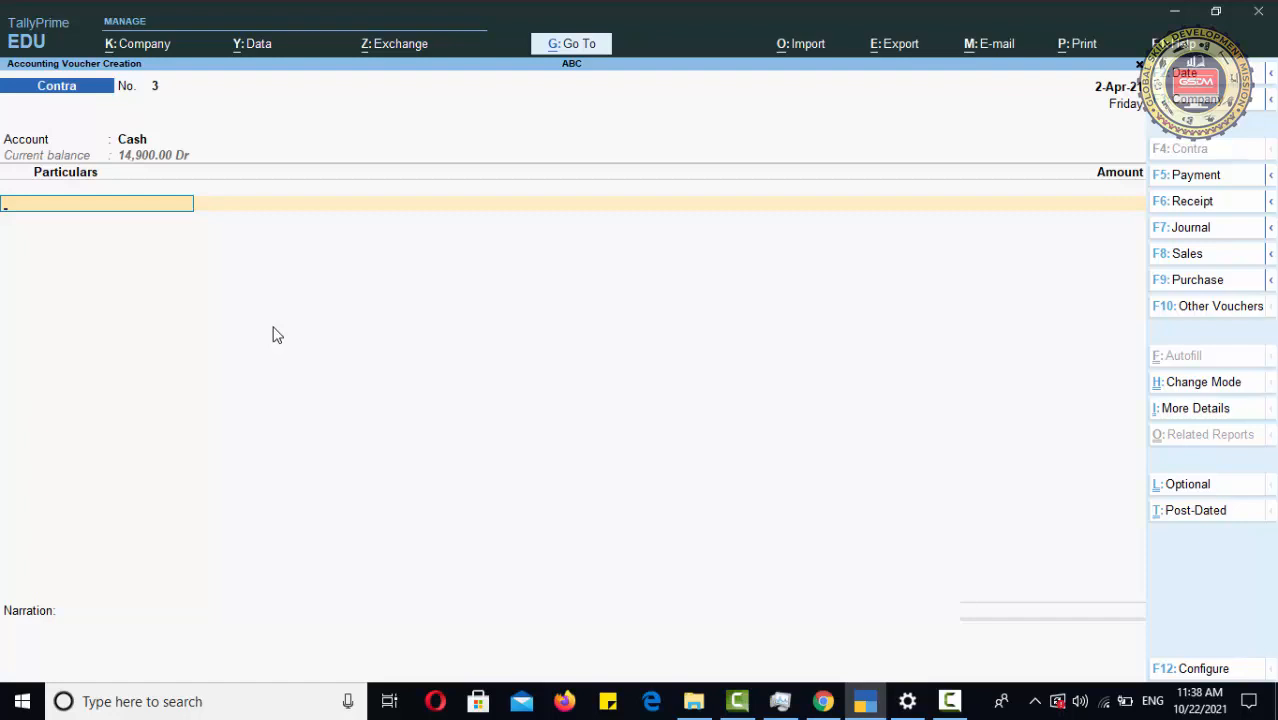
type("I")
key("Return")
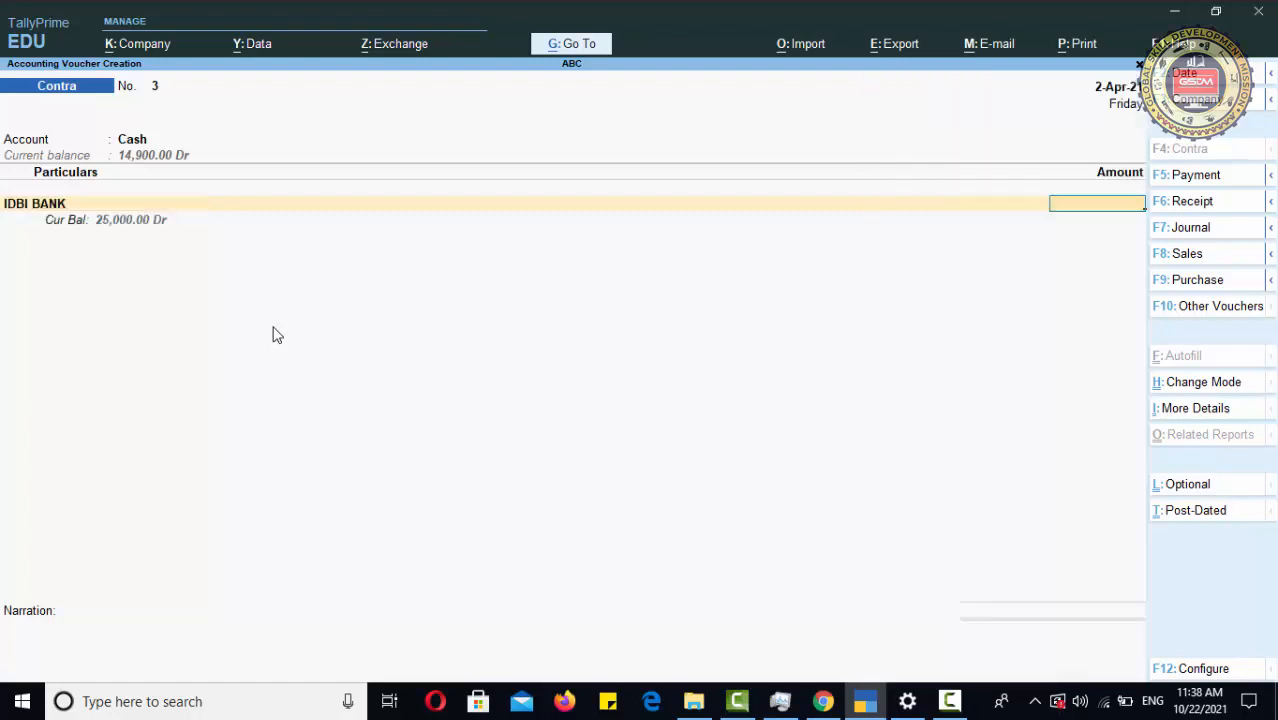
type("5000")
key("Return")
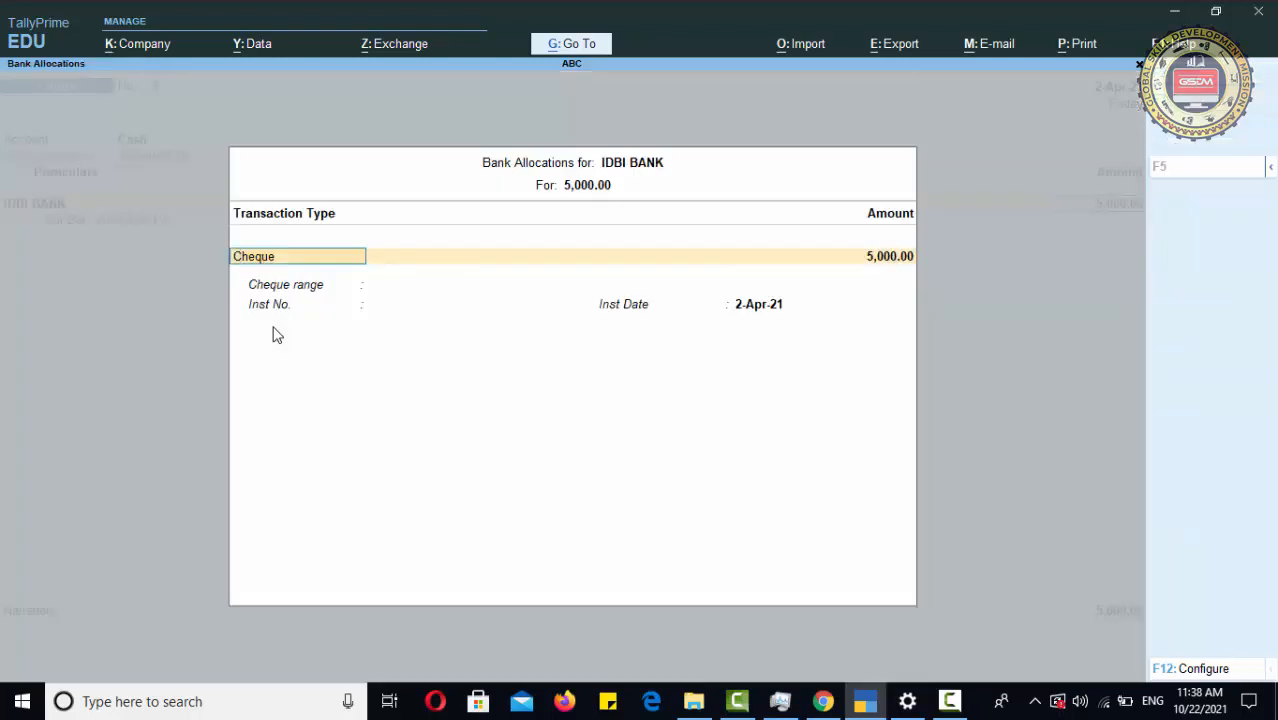
Allocate the withdrawal as a cheque with instrument number IDBI33433, keep its date 2-Apr-21, and save the voucher without narration
key("Return")
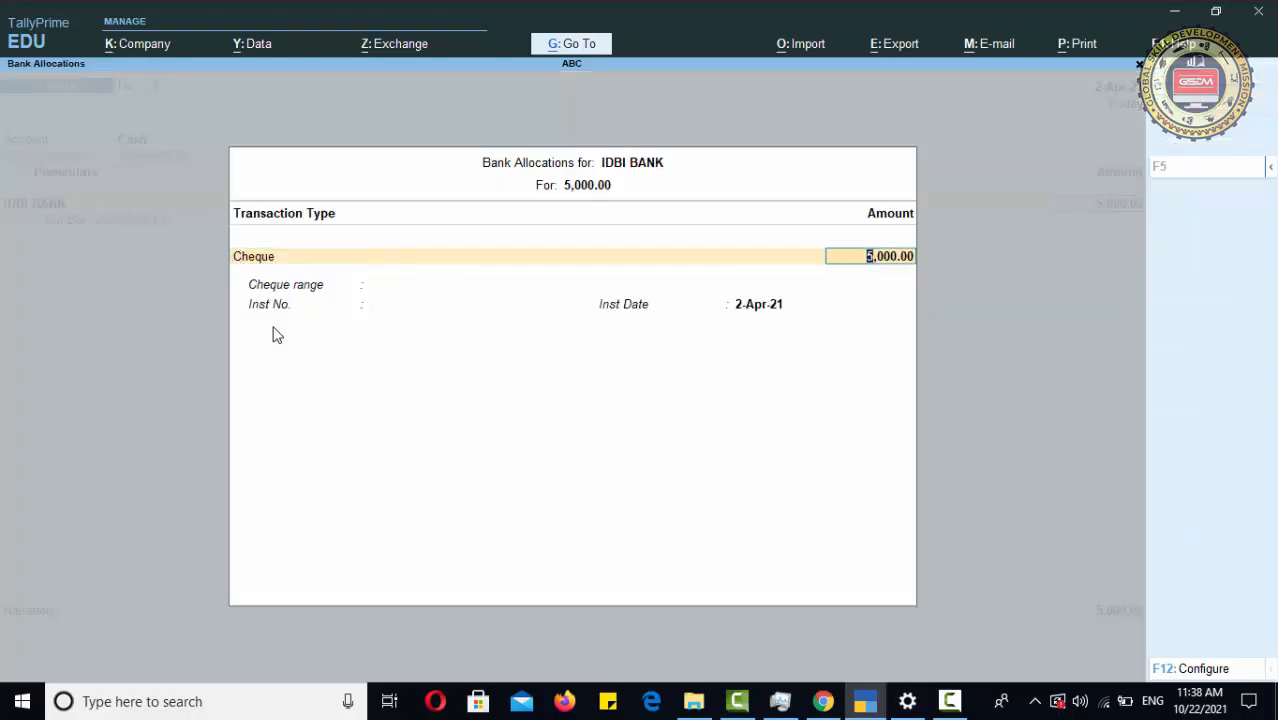
key("Return")
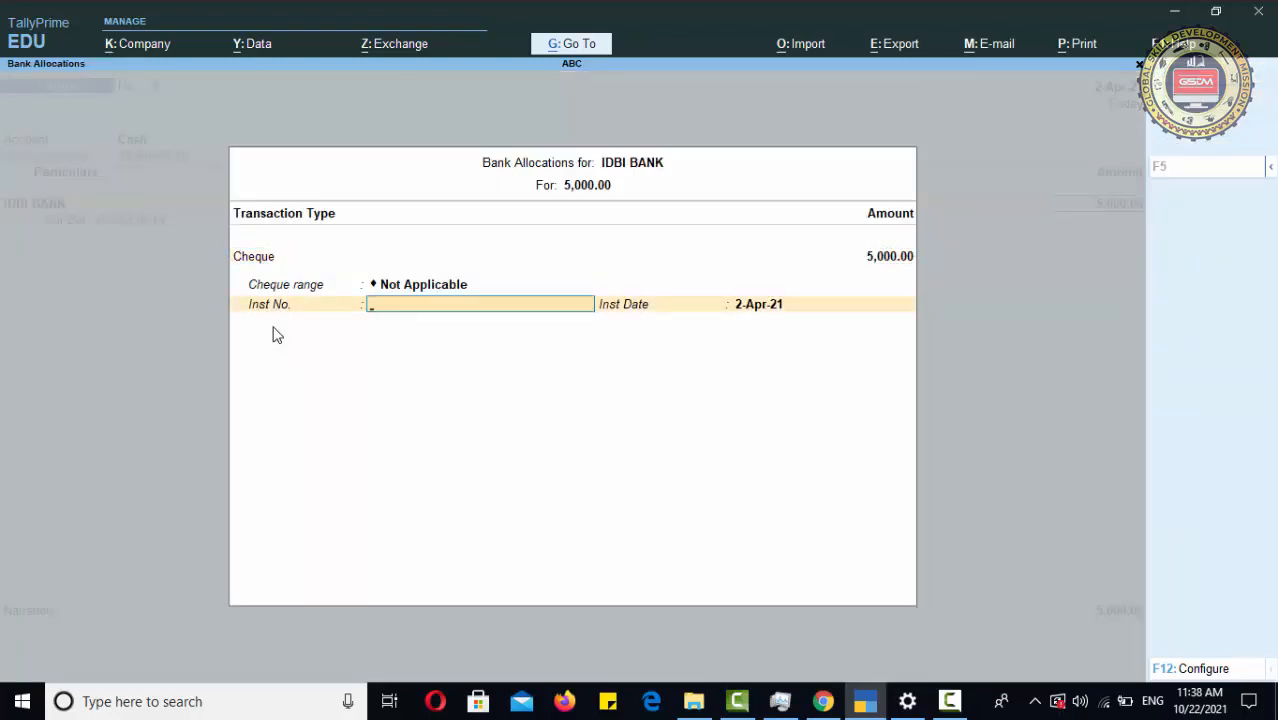
type("IDBI33433")
key("Return")
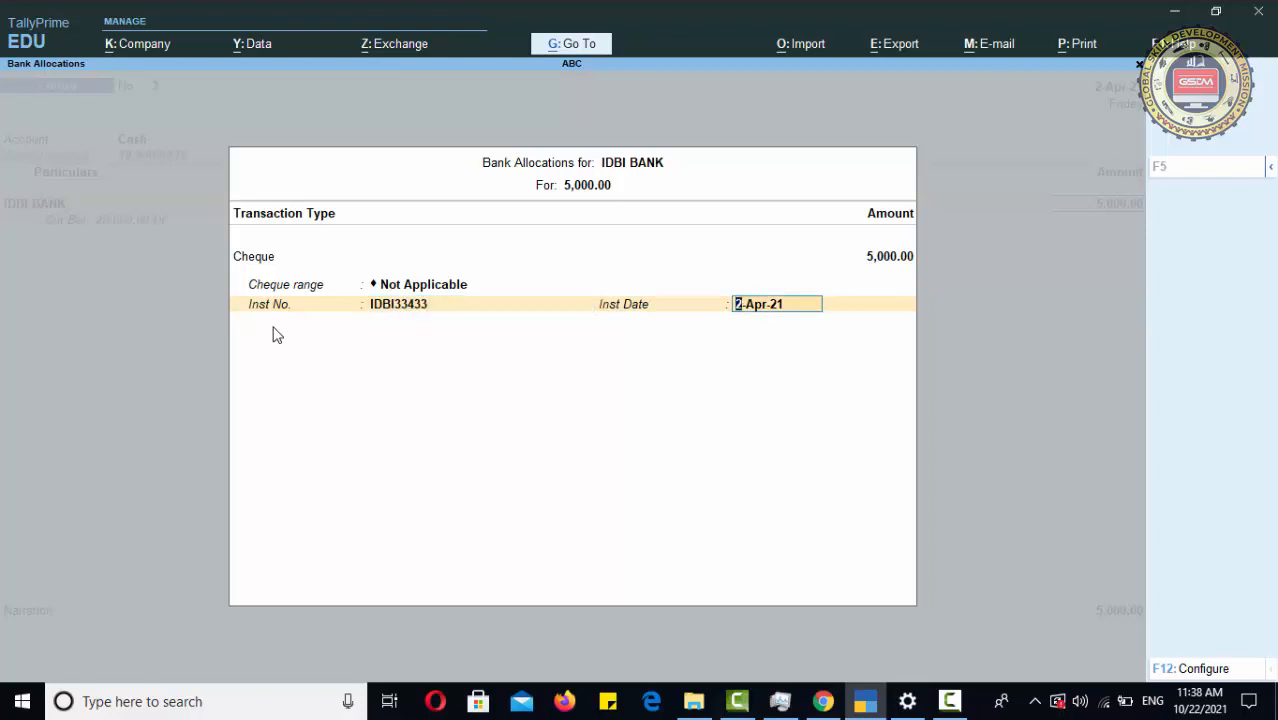
key("Return")
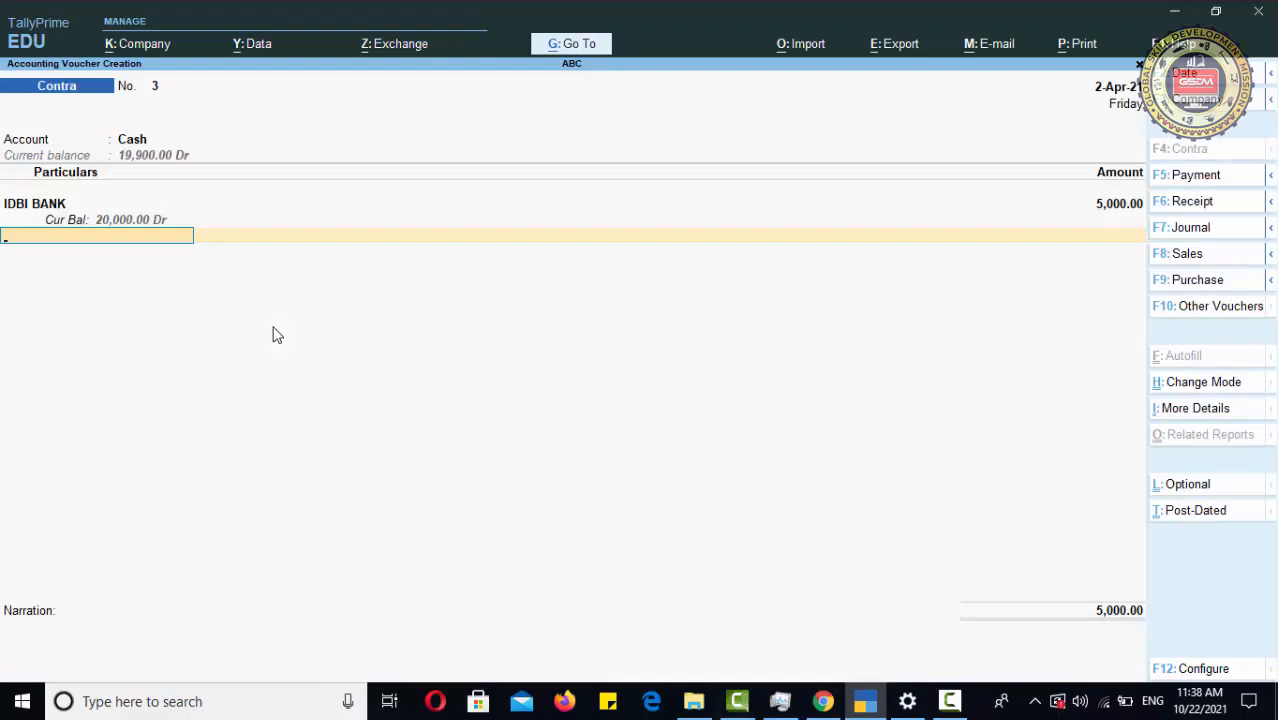
key("Return")
key("Return")
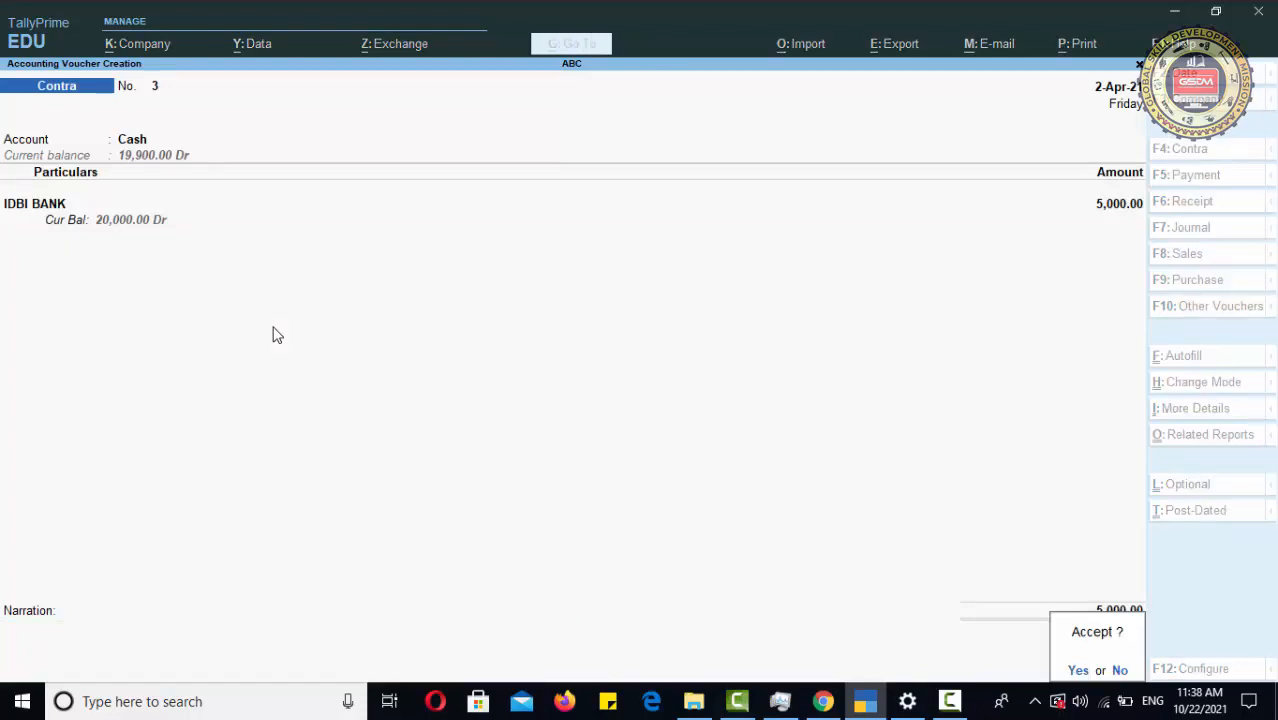
key("Return")
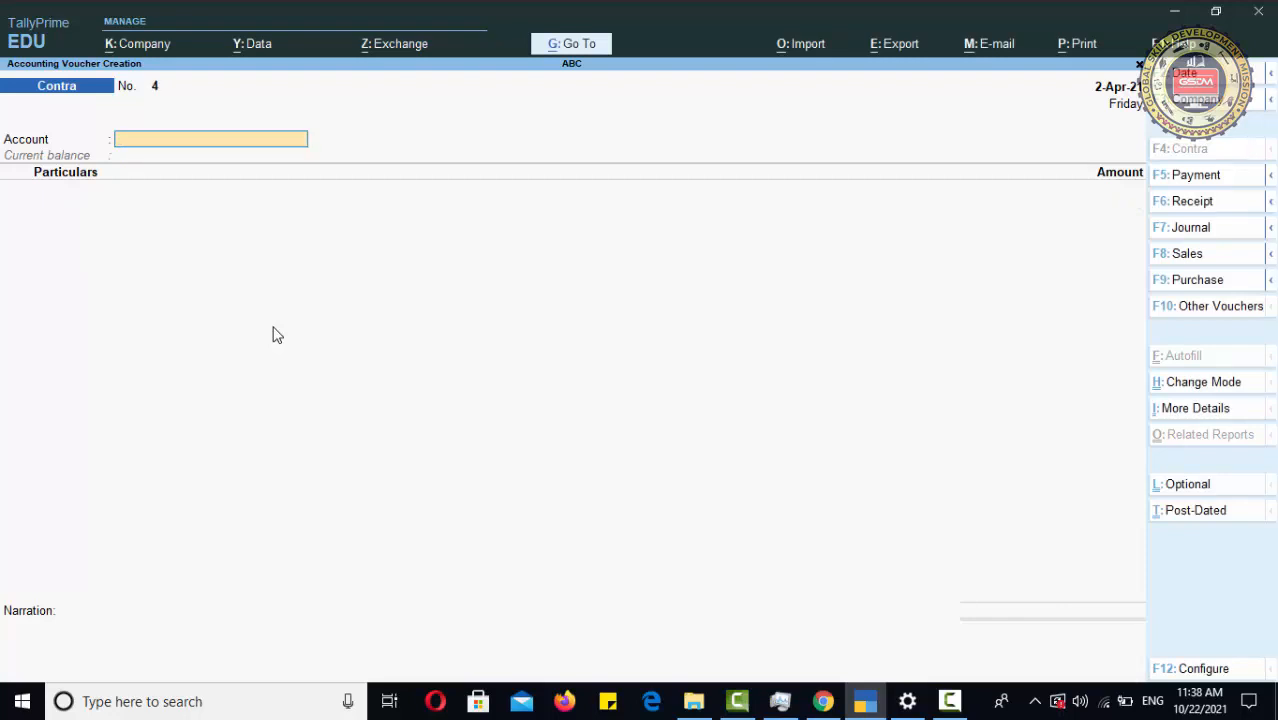
Leave voucher creation and open the Day Book
key("Escape")
key("Return")
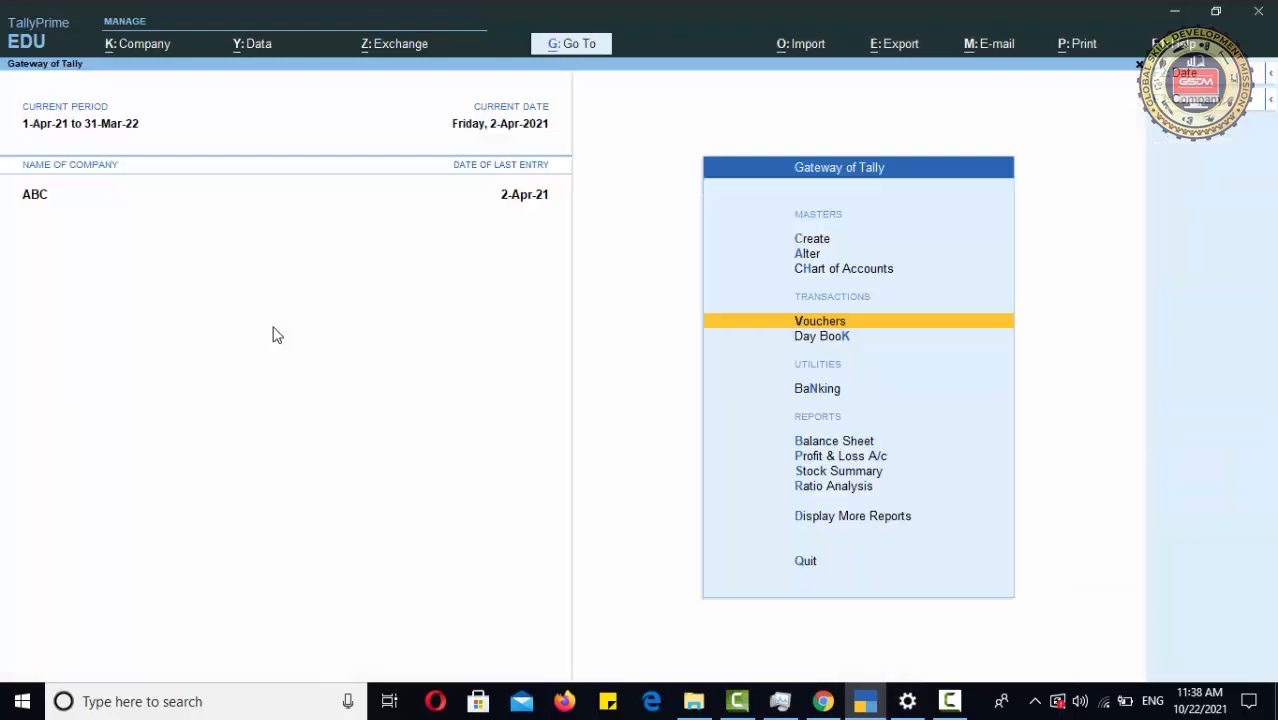
key("Down")
key("Return")
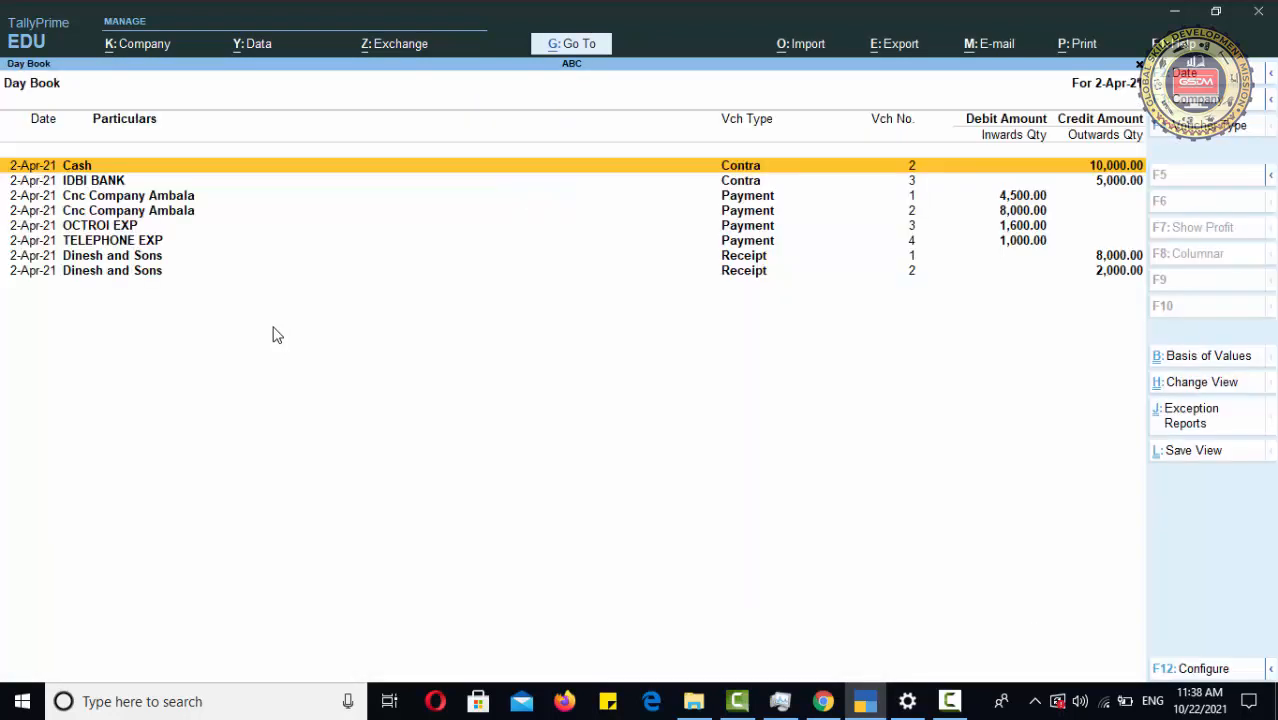
Examine the Cash contra voucher from the Day Book and quit it without making changes
key("Down")
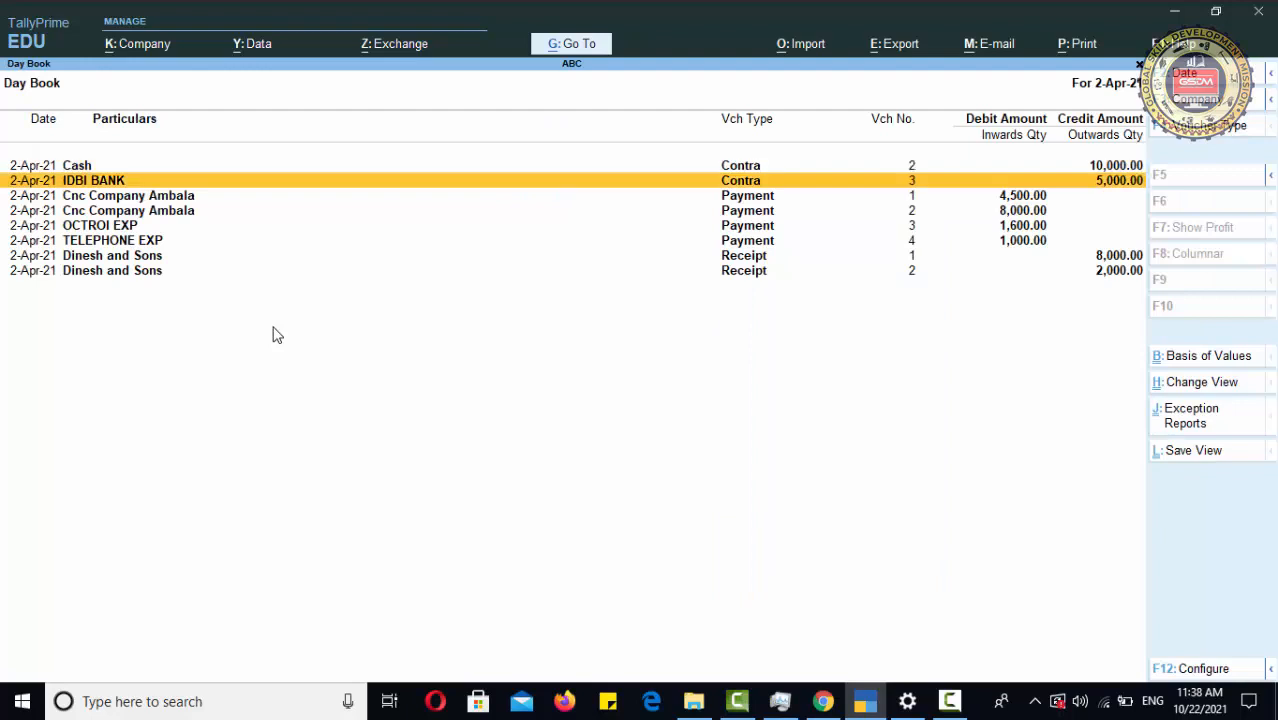
key("Up")
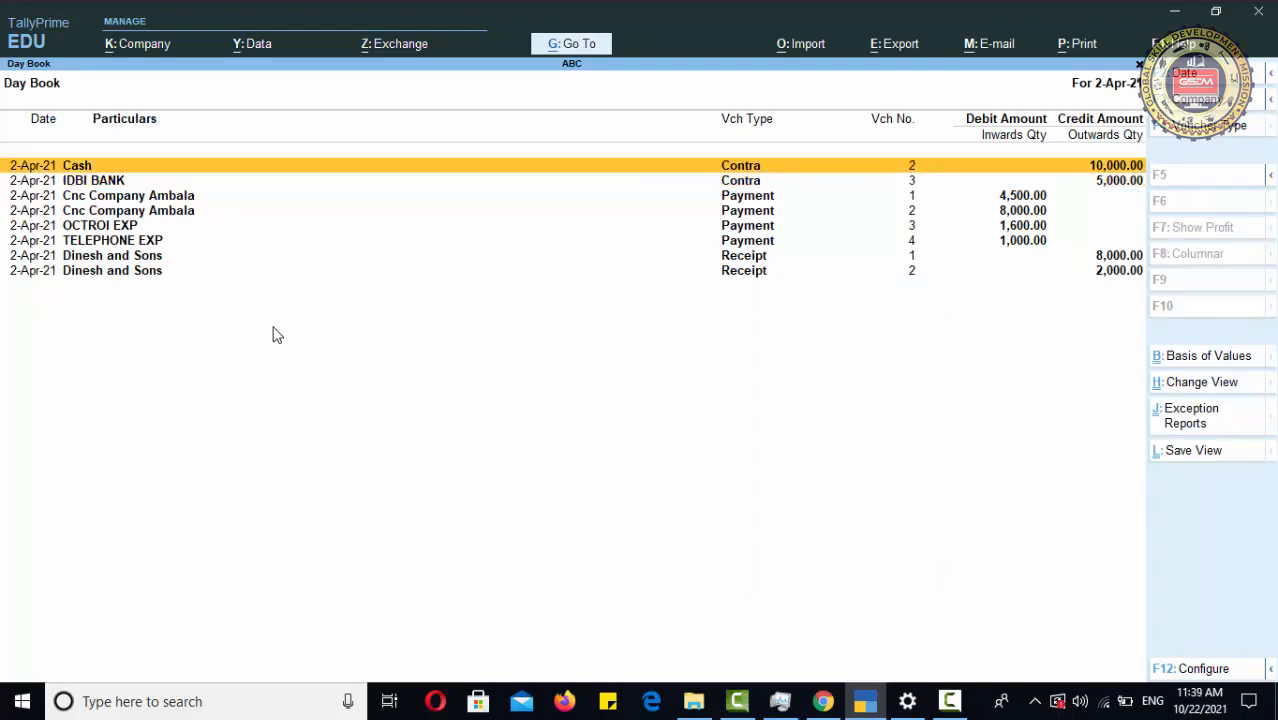
key("Return")
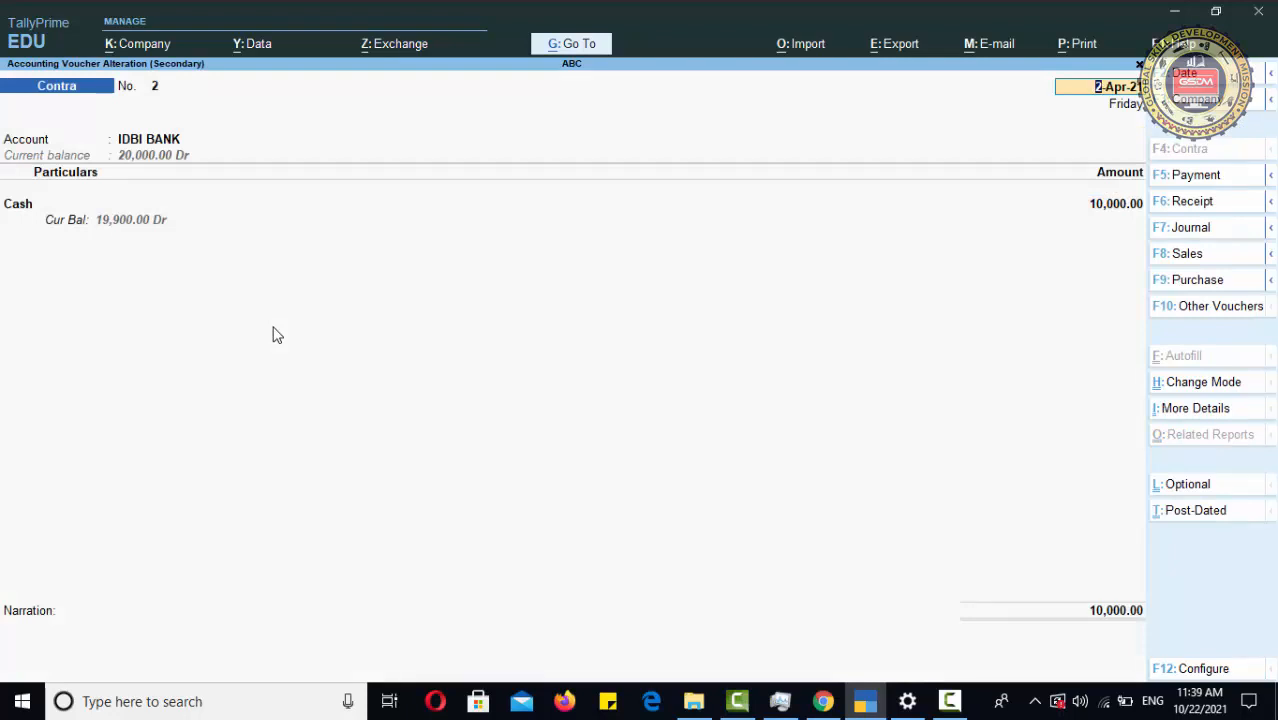
key("Escape")
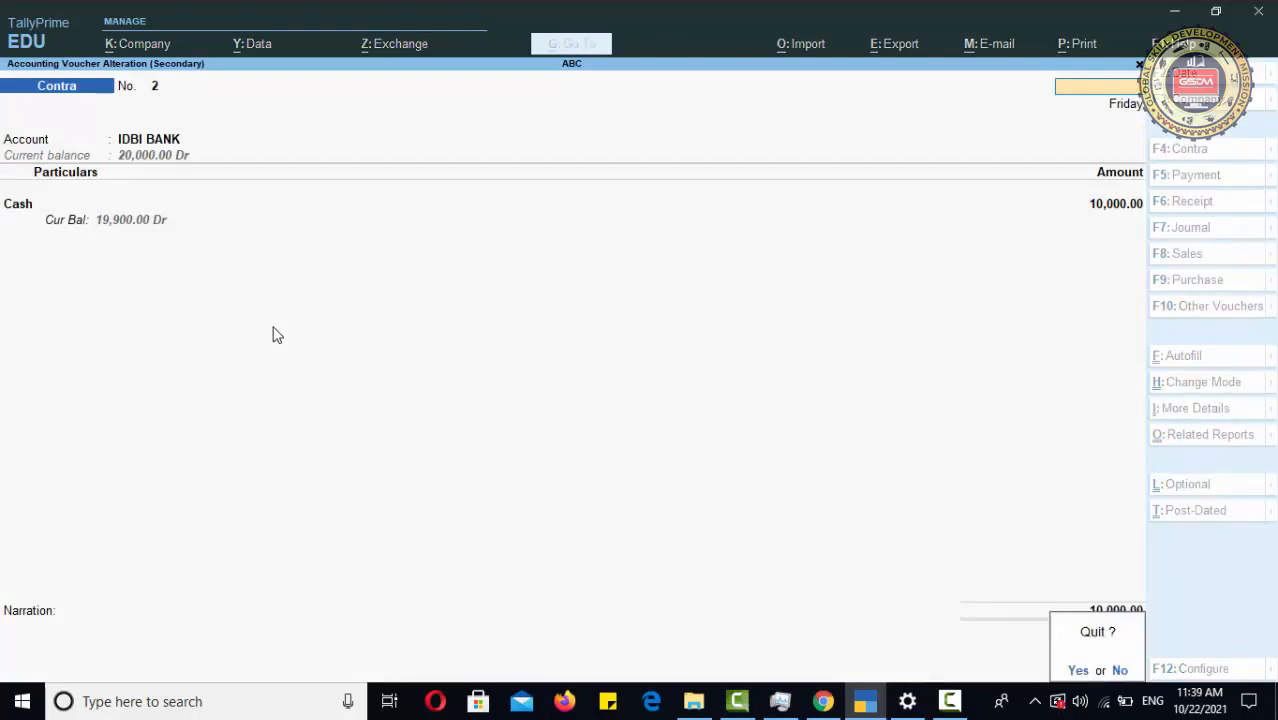
key("Return")
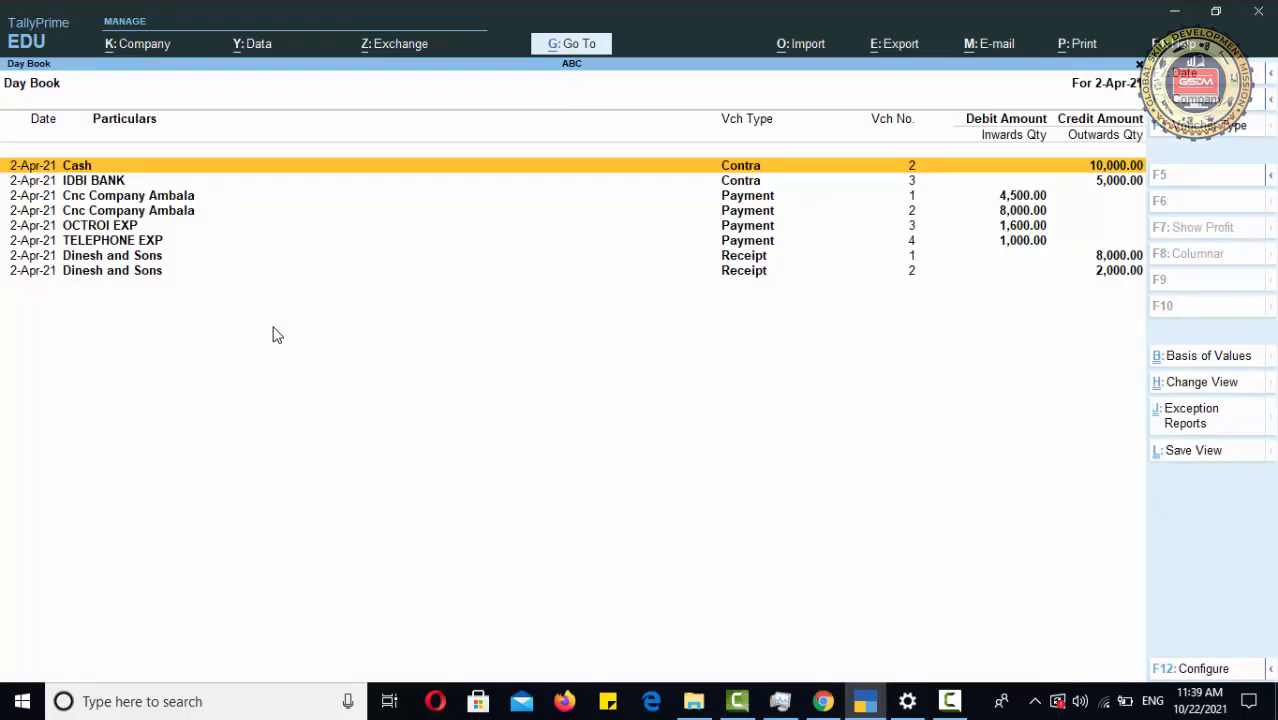